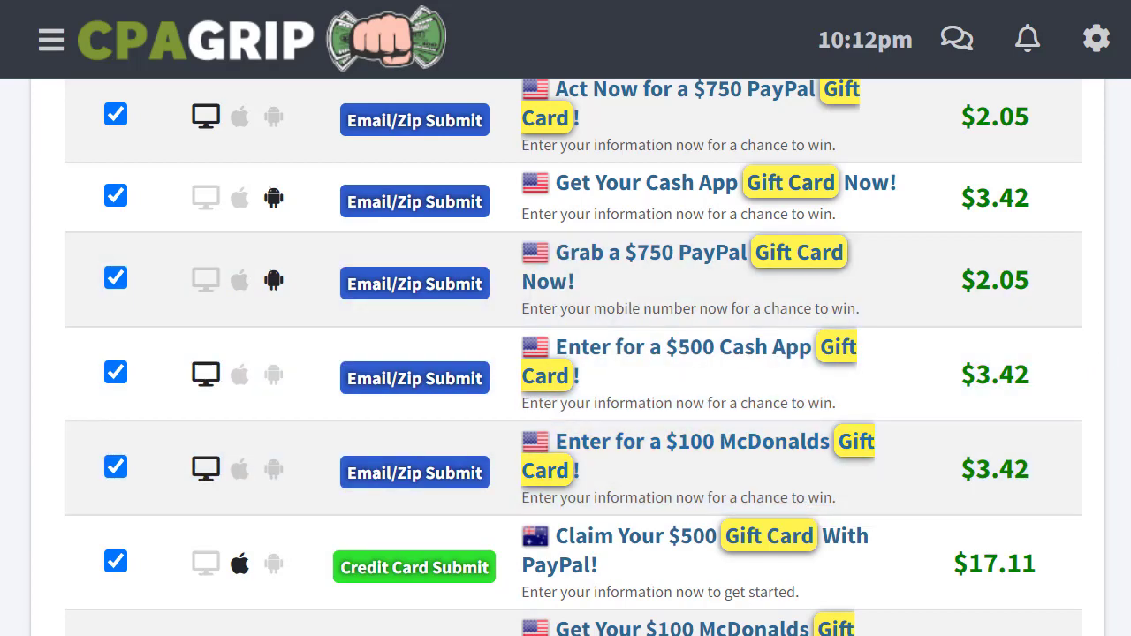
# - Find the gift card offer in the CPAGrip offers table and open its links page
pyautogui.scroll(-2, 565, 353)
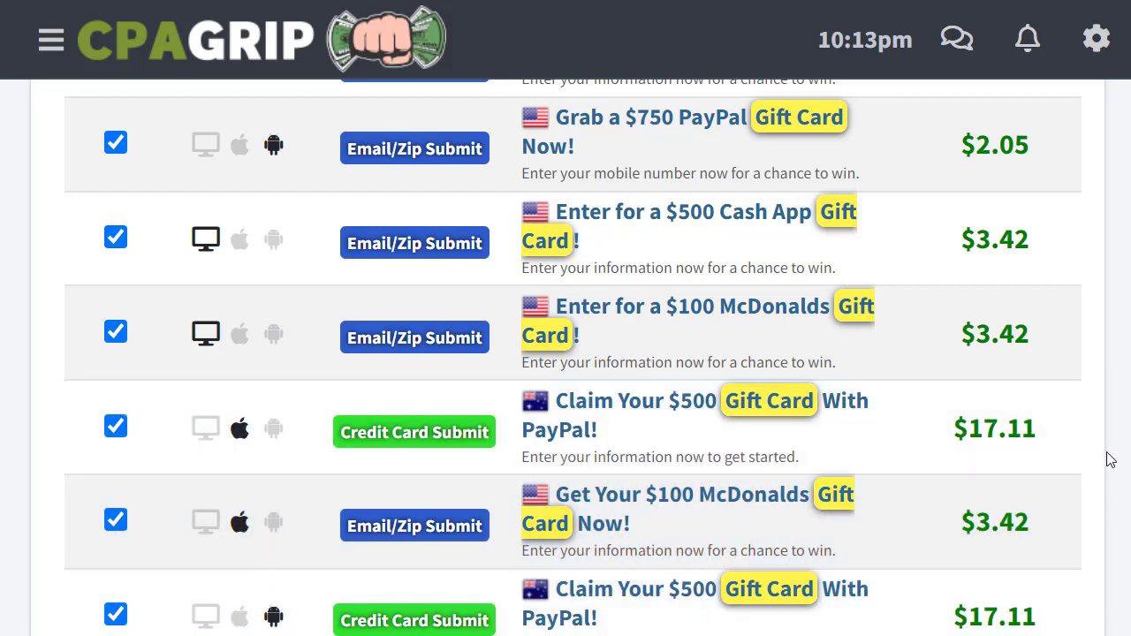
pyautogui.scroll(-2, 565, 353)
pyautogui.scroll(5, 566, 353)
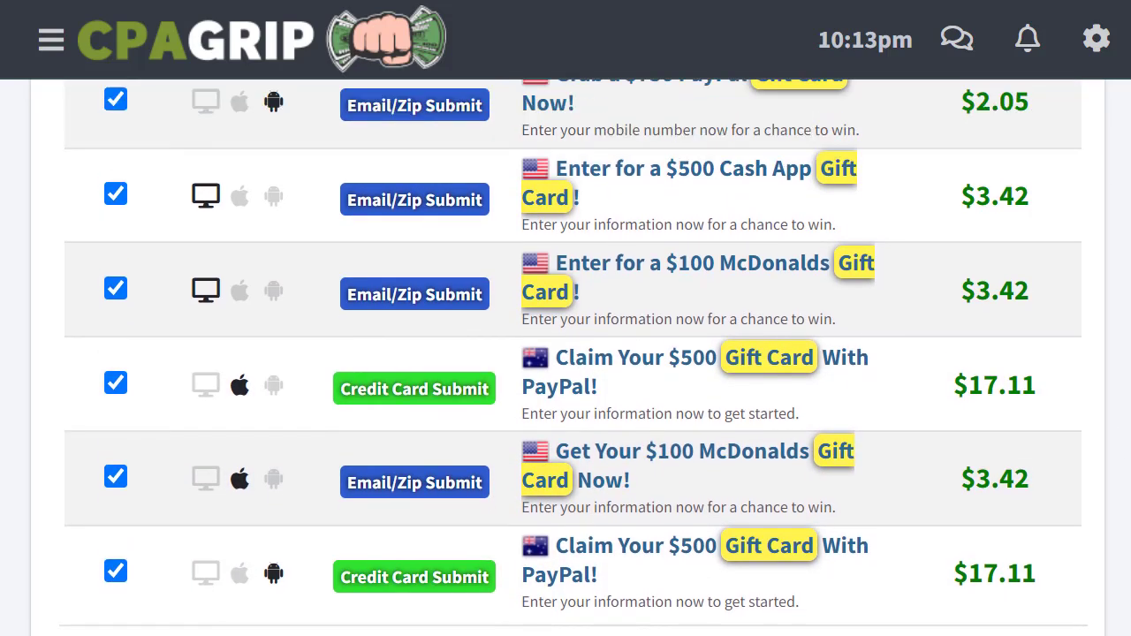
pyautogui.scroll(5, 1125, 309)
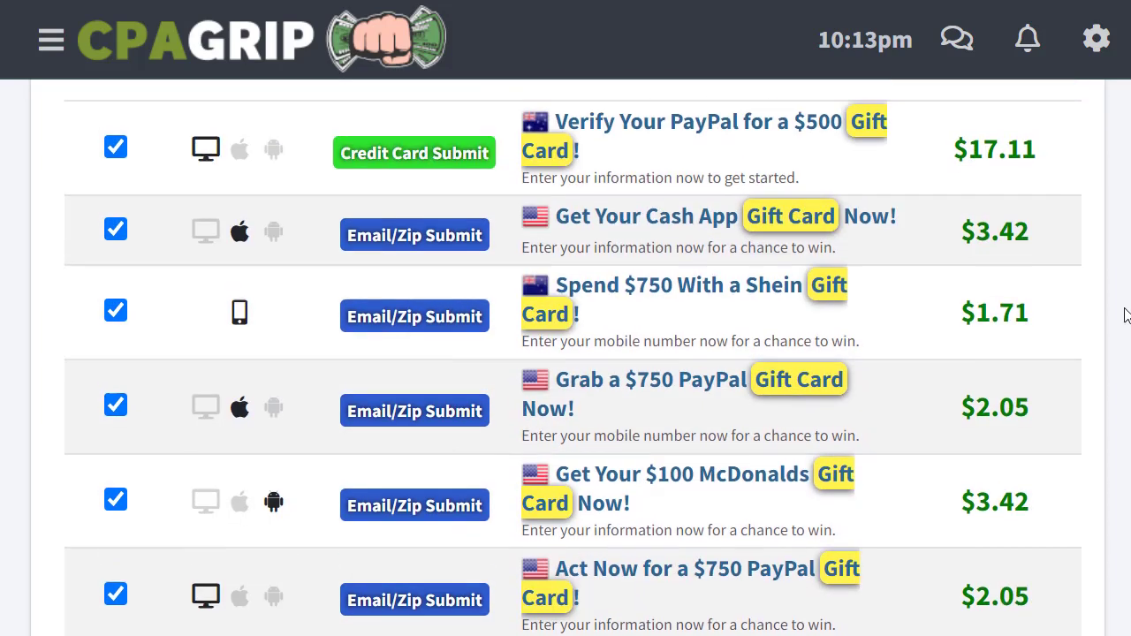
pyautogui.scroll(-1, 1123, 305)
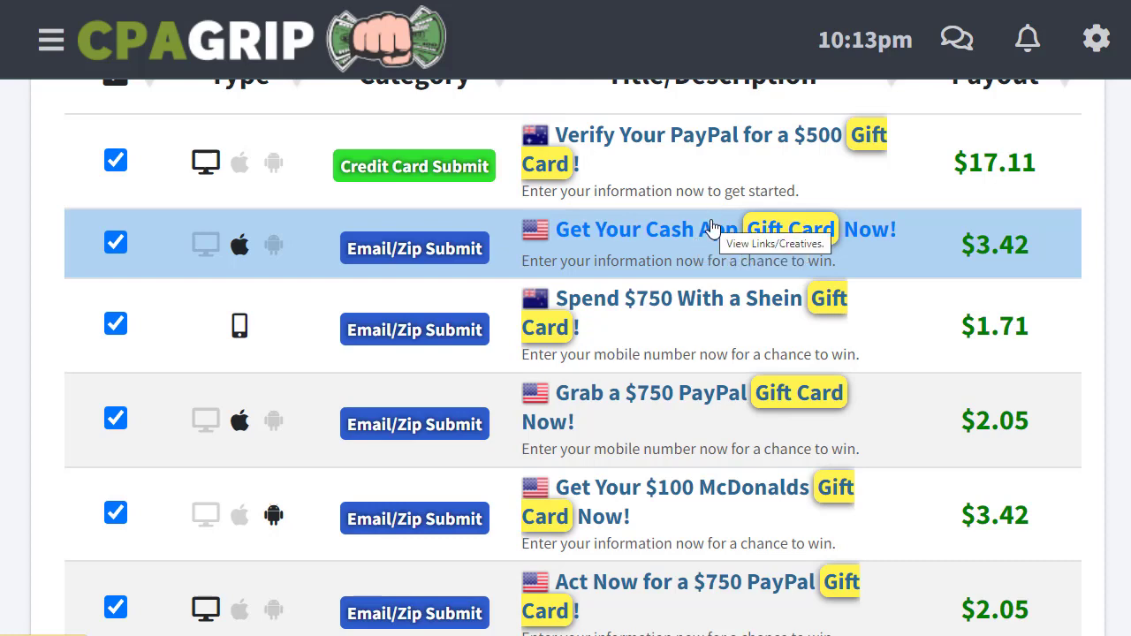
pyautogui.click(573, 252)
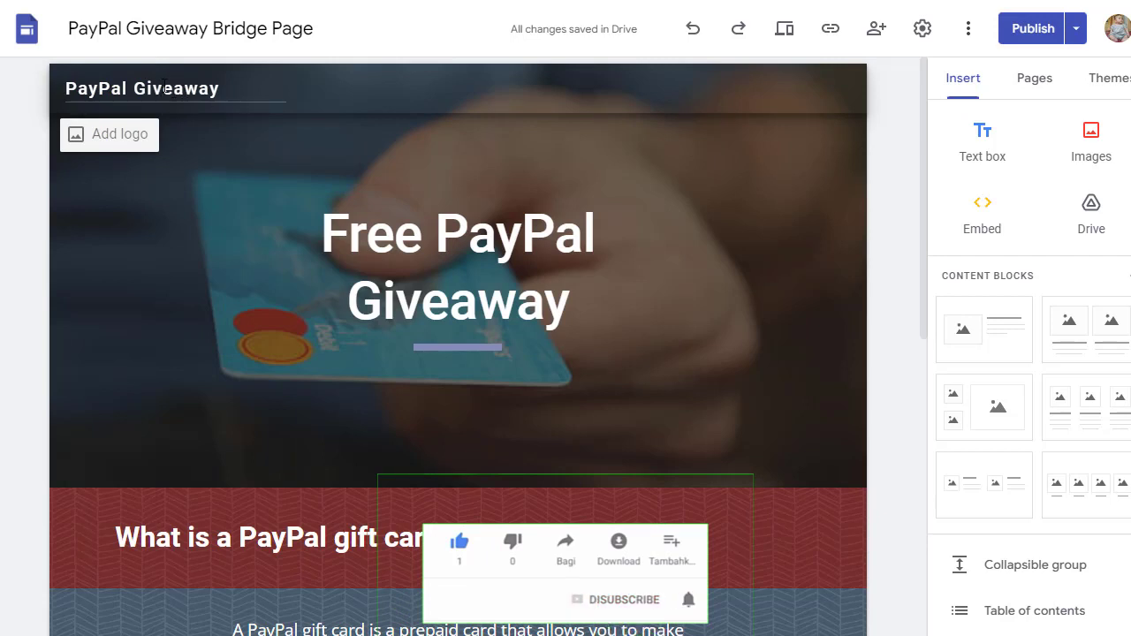
pyautogui.click(501, 271)
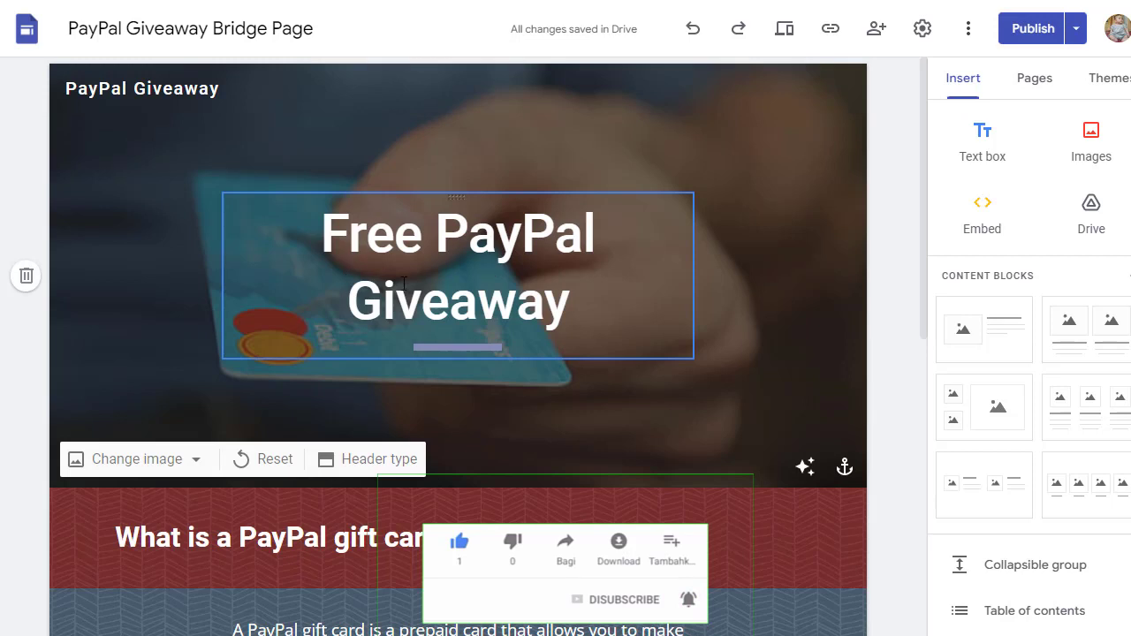
pyautogui.press('Escape')
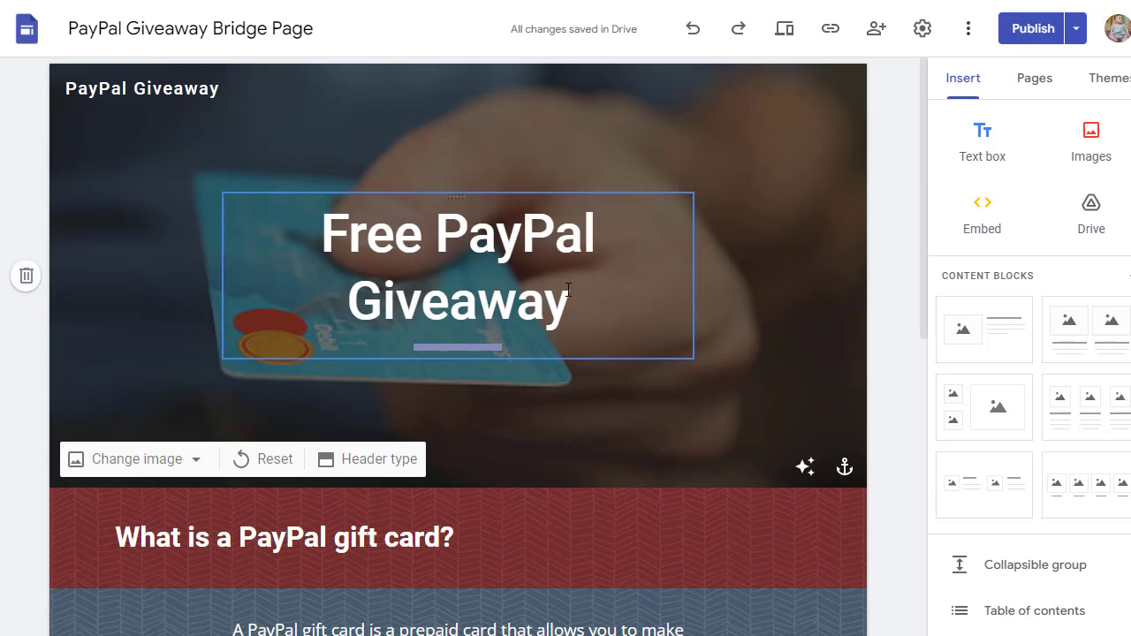
pyautogui.click(765, 286)
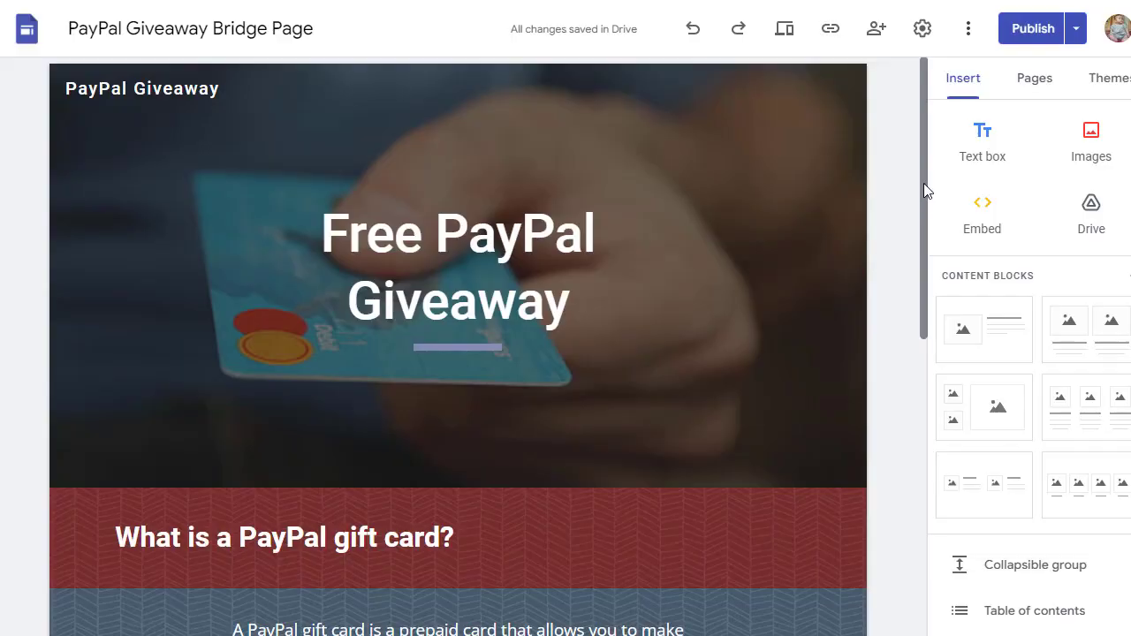
pyautogui.moveTo(924, 183); pyautogui.dragTo(903, 497)
pyautogui.click(537, 444)
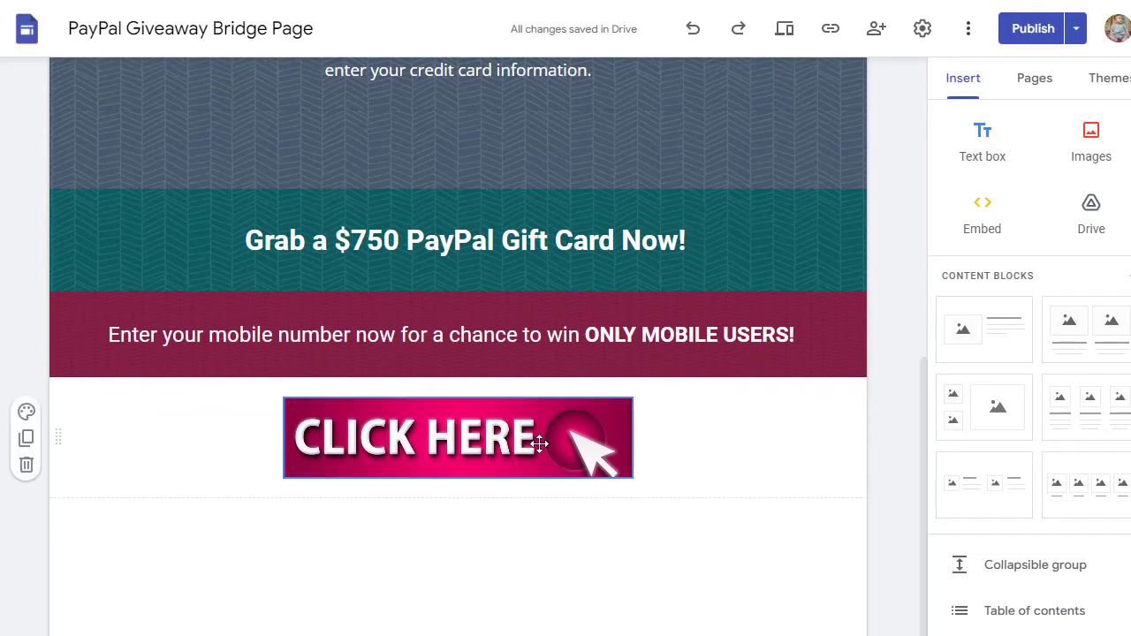
pyautogui.click(617, 457)
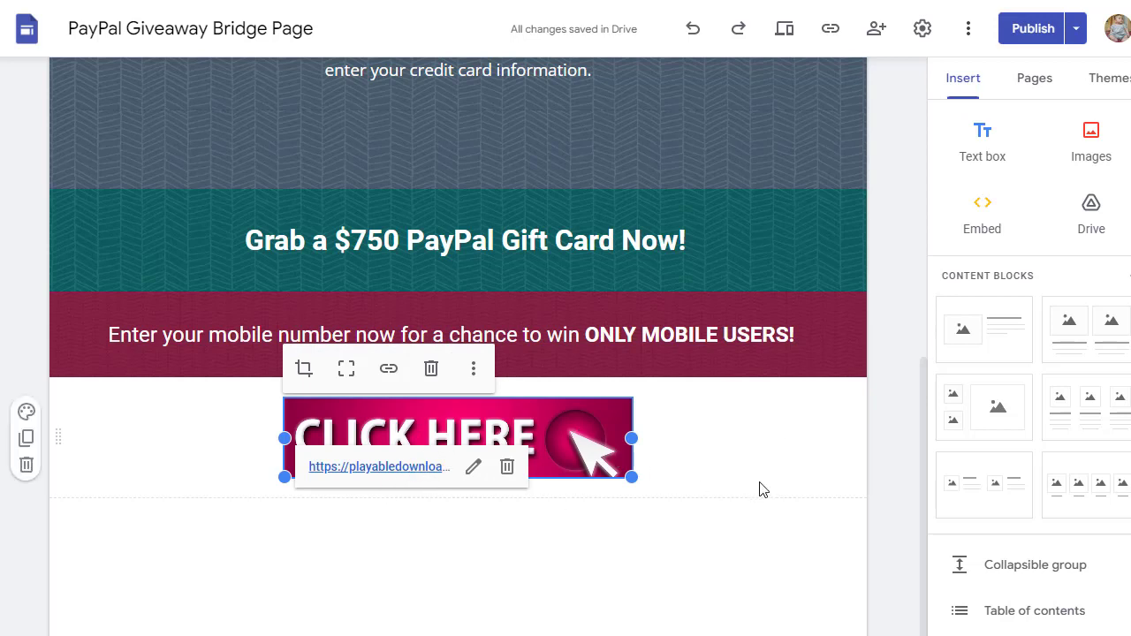
pyautogui.click(790, 477)
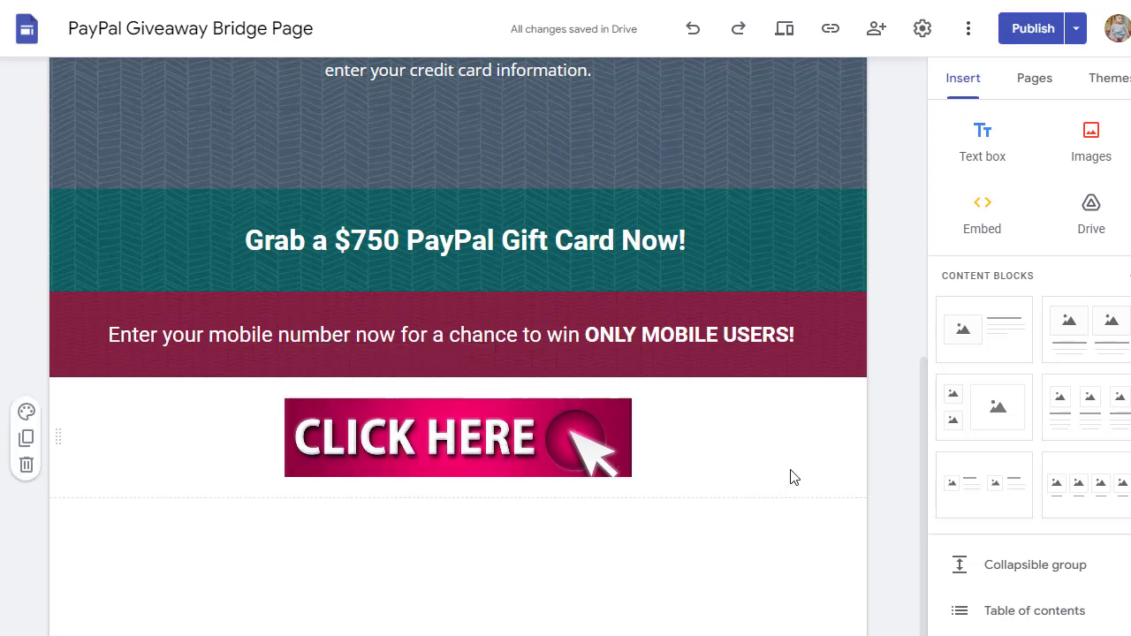
pyautogui.click(1042, 44)
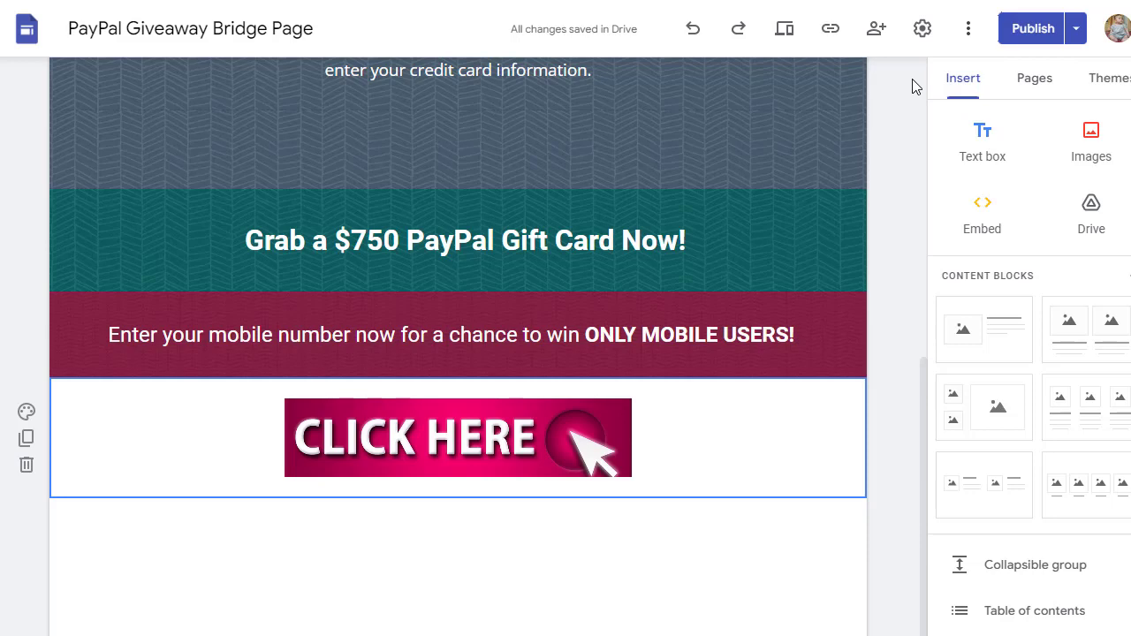
# - Copy the published site link sites.google.com/view/paypalgiveaway99/home to the clipboard
pyautogui.click(831, 31)
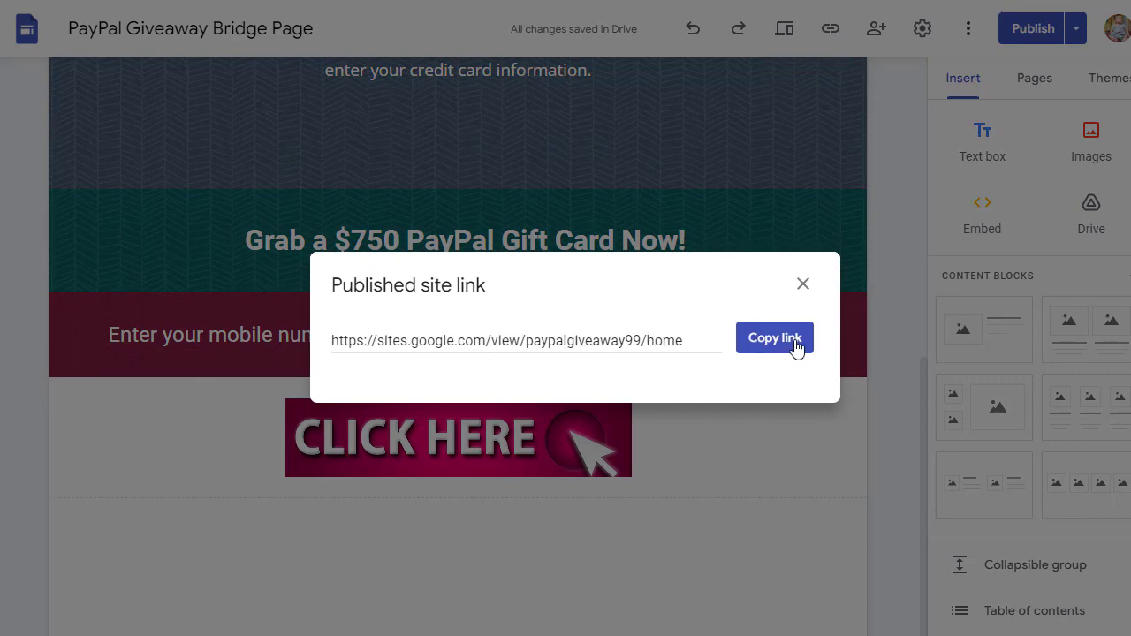
pyautogui.click(787, 347)
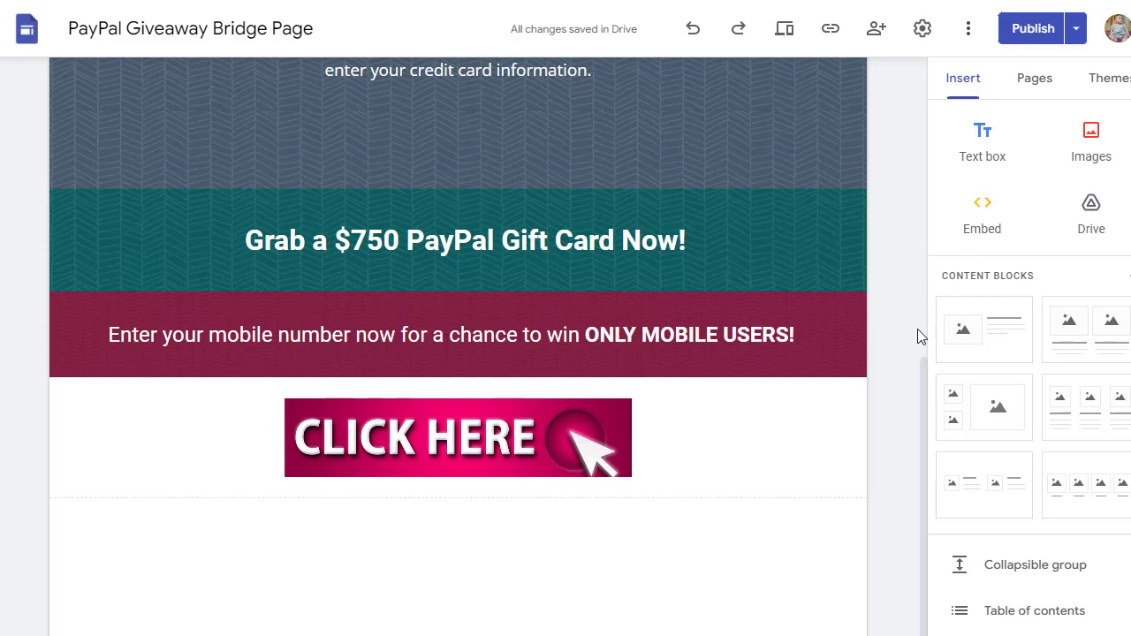
# - Scroll the Sites page back to the top, then scroll through the Freeads listings
pyautogui.moveTo(919, 375); pyautogui.dragTo(916, 38)
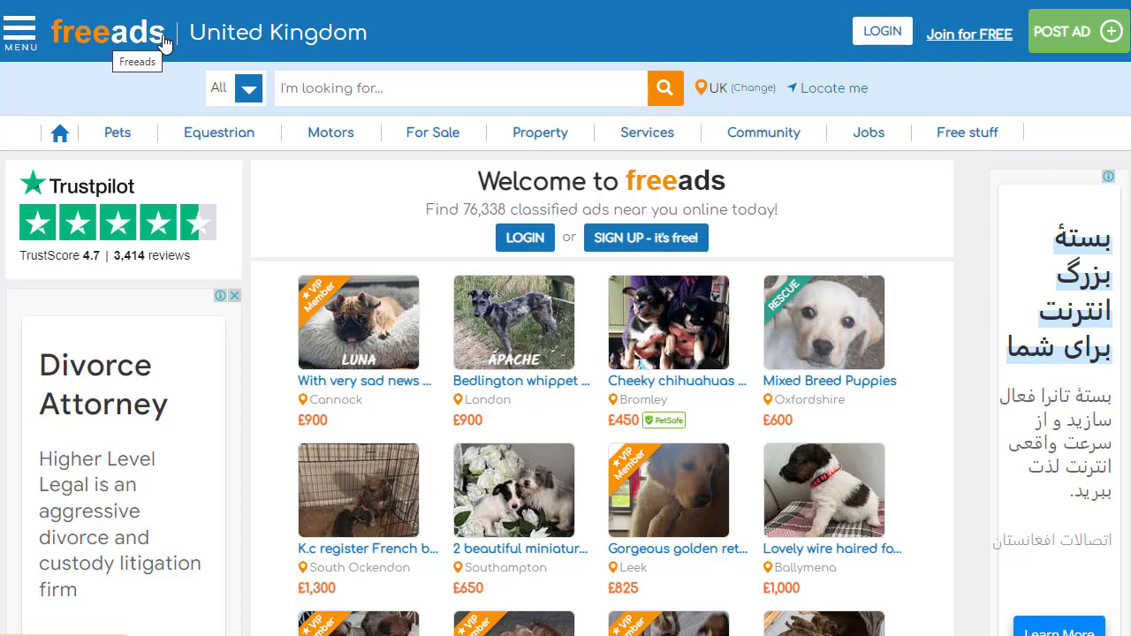
pyautogui.scroll(-5, 565, 318)
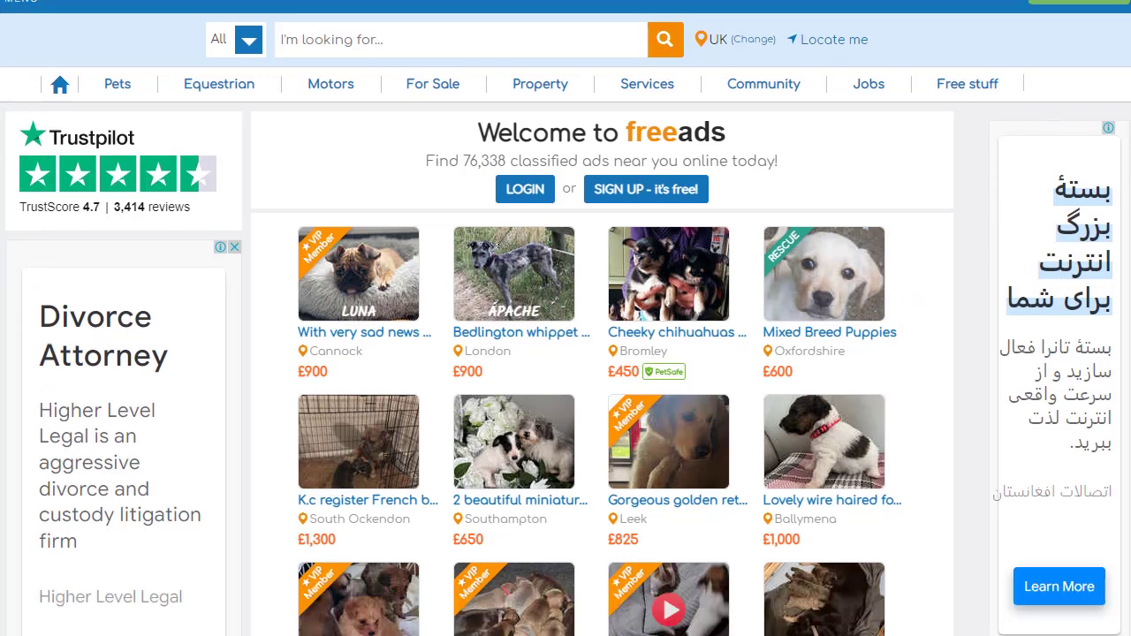
pyautogui.scroll(-3, 565, 318)
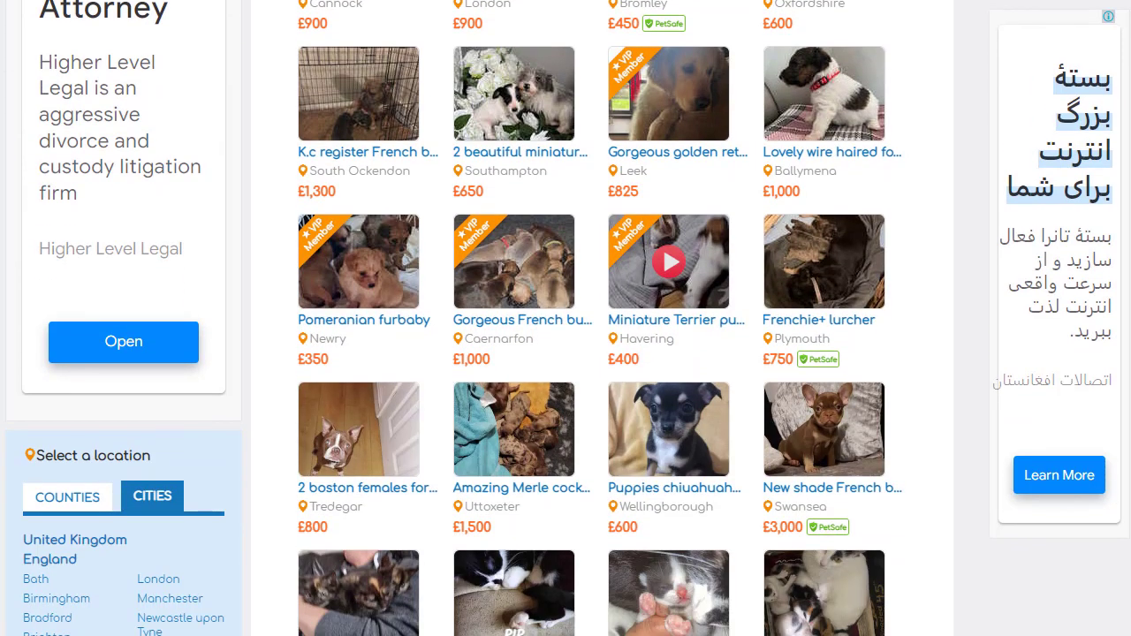
pyautogui.scroll(-5, 789, 75)
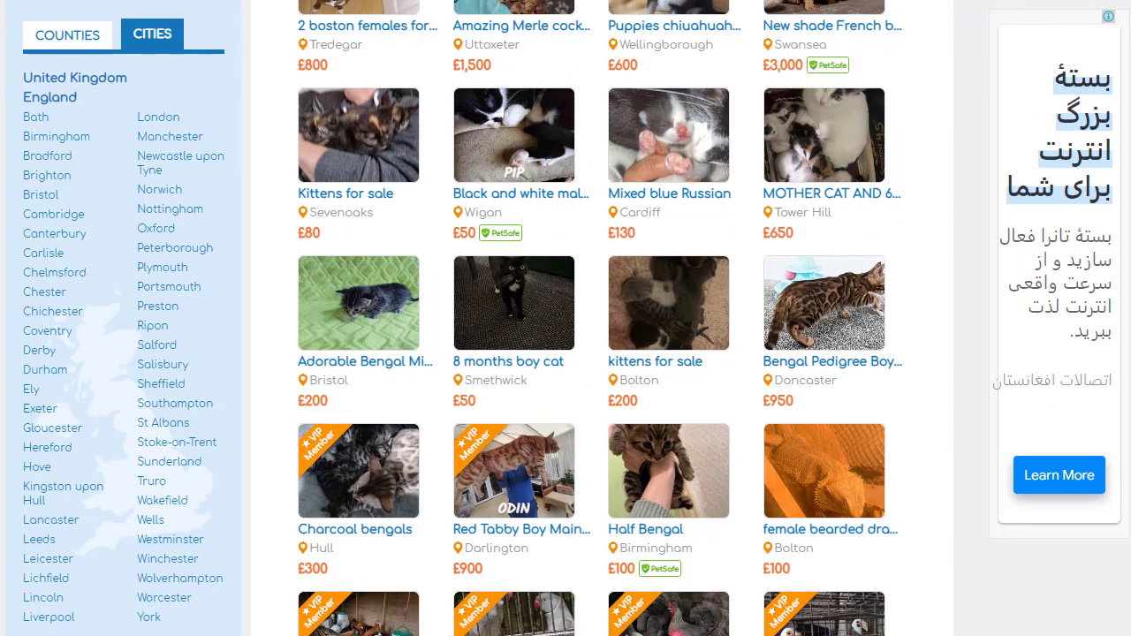
pyautogui.scroll(-2, 463, 318)
pyautogui.scroll(1, 463, 318)
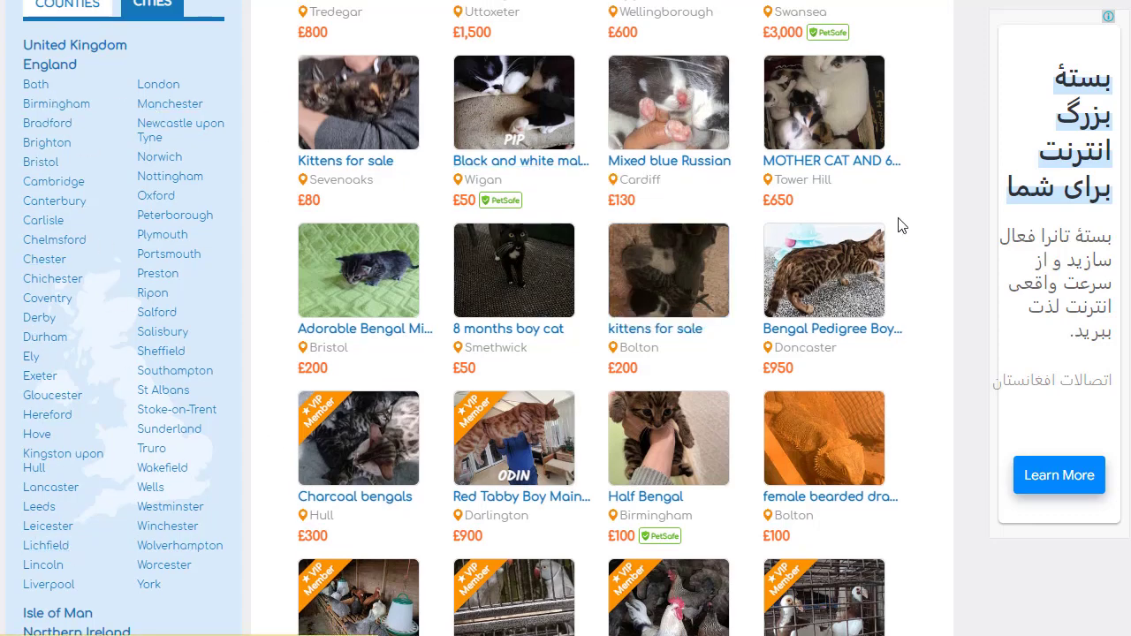
pyautogui.scroll(-5, 1125, 196)
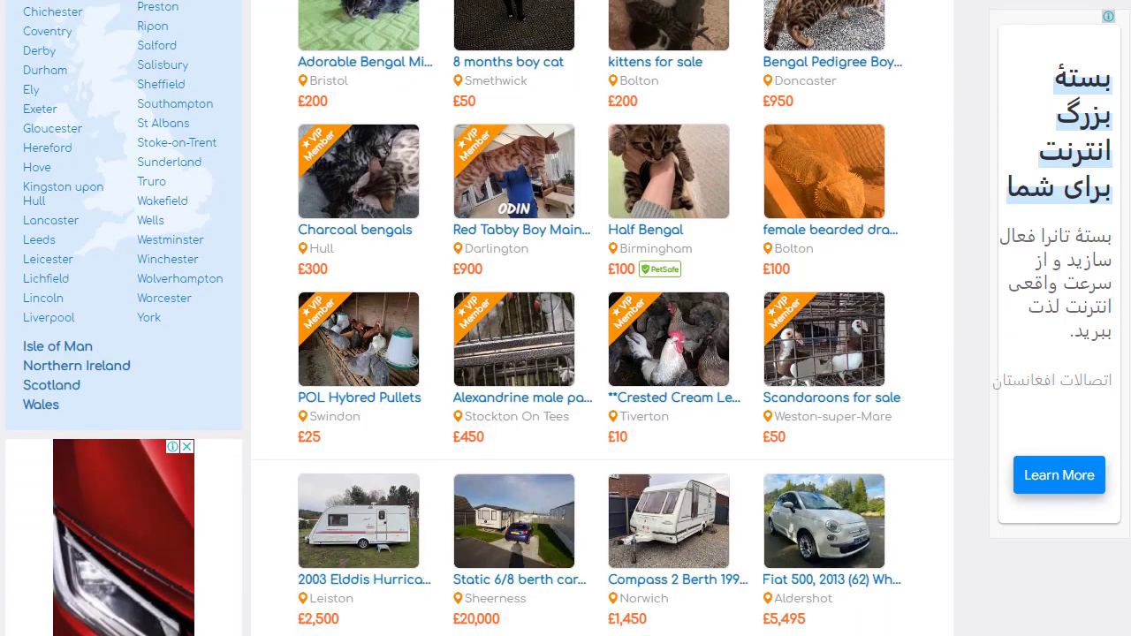
pyautogui.scroll(-8, 600, 353)
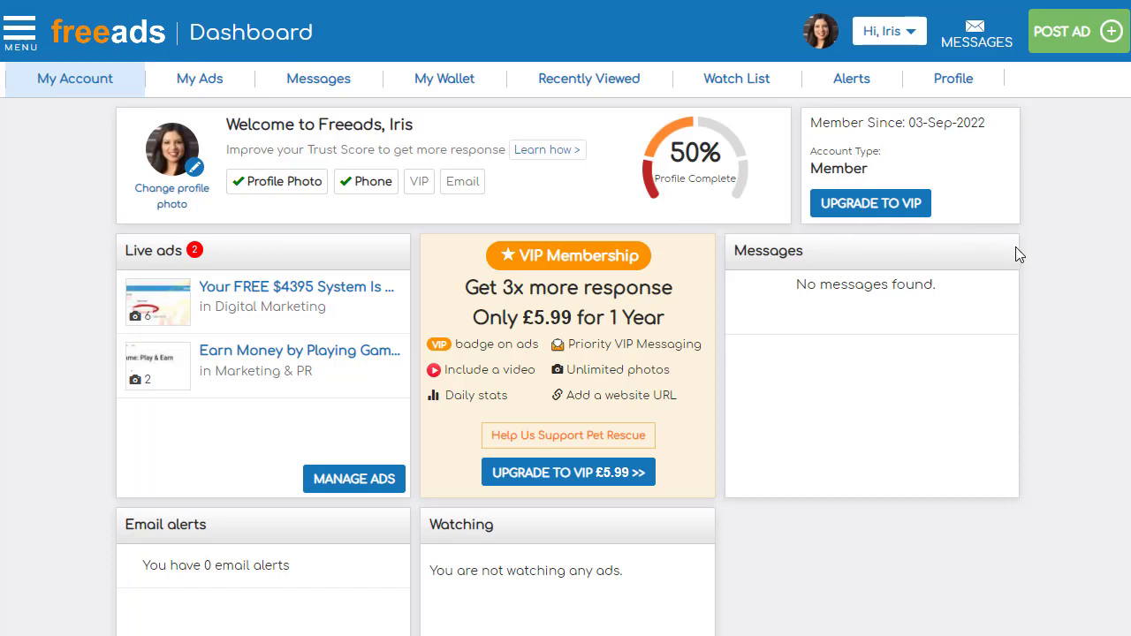
# - Start a new Freeads ad and choose the Services > Business Services category
pyautogui.click(1078, 45)
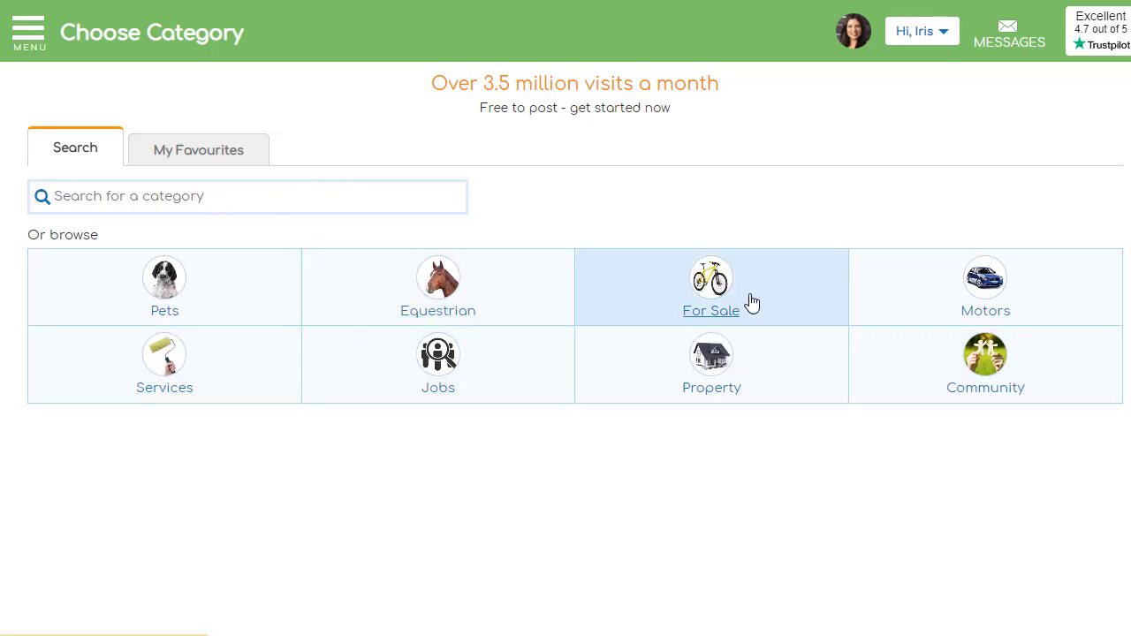
pyautogui.click(167, 382)
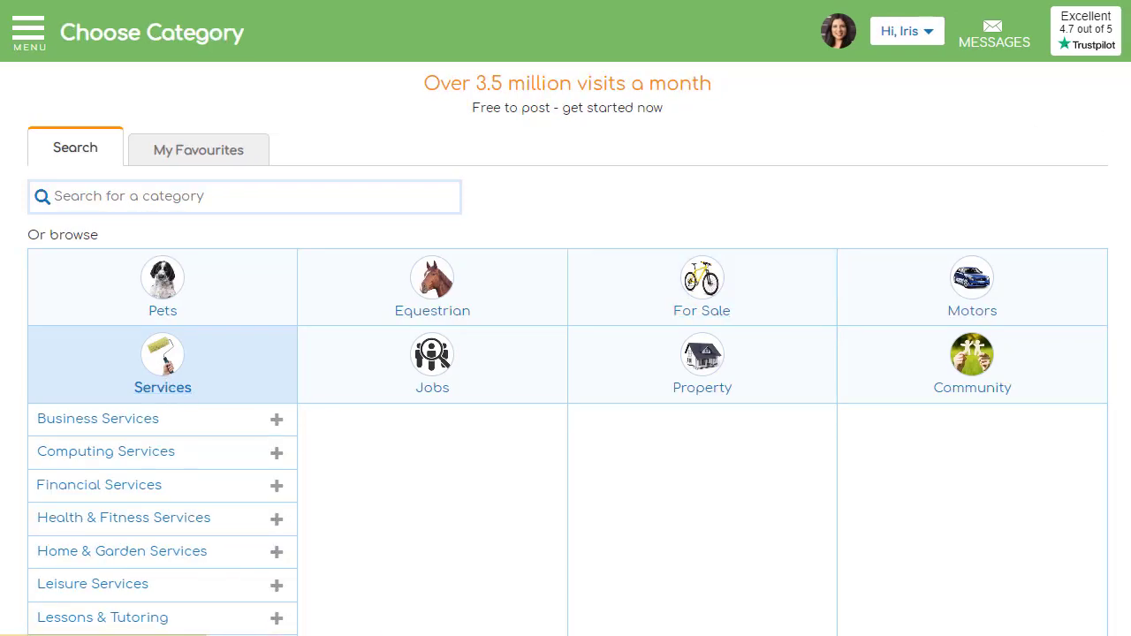
pyautogui.scroll(-2, 770, 298)
pyautogui.scroll(-2, 876, 266)
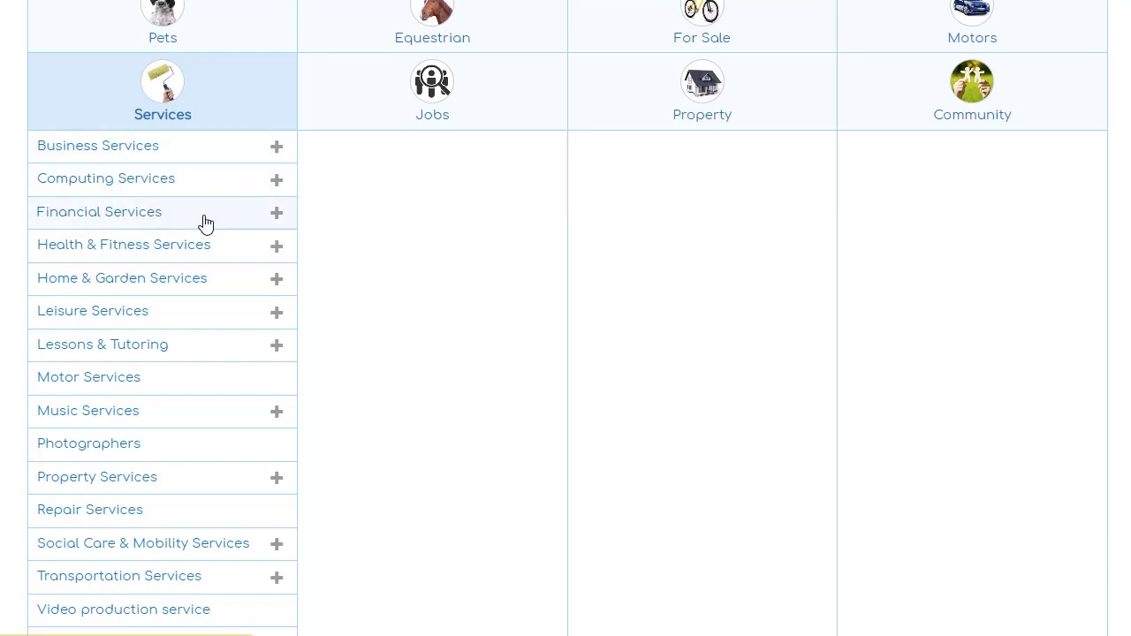
pyautogui.click(128, 151)
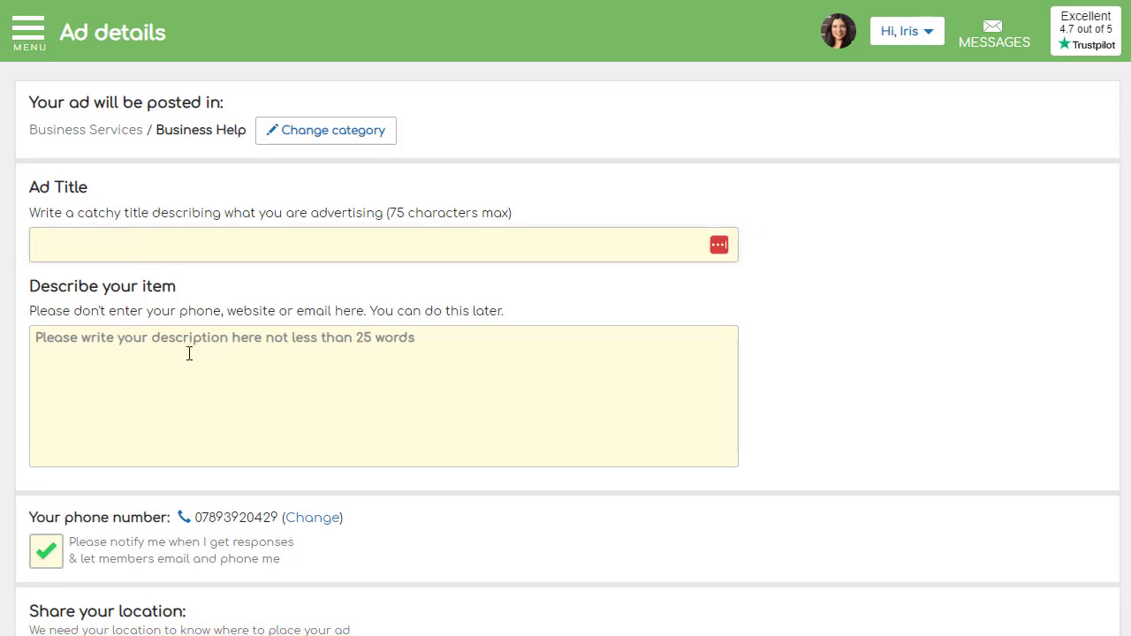
pyautogui.click(215, 413)
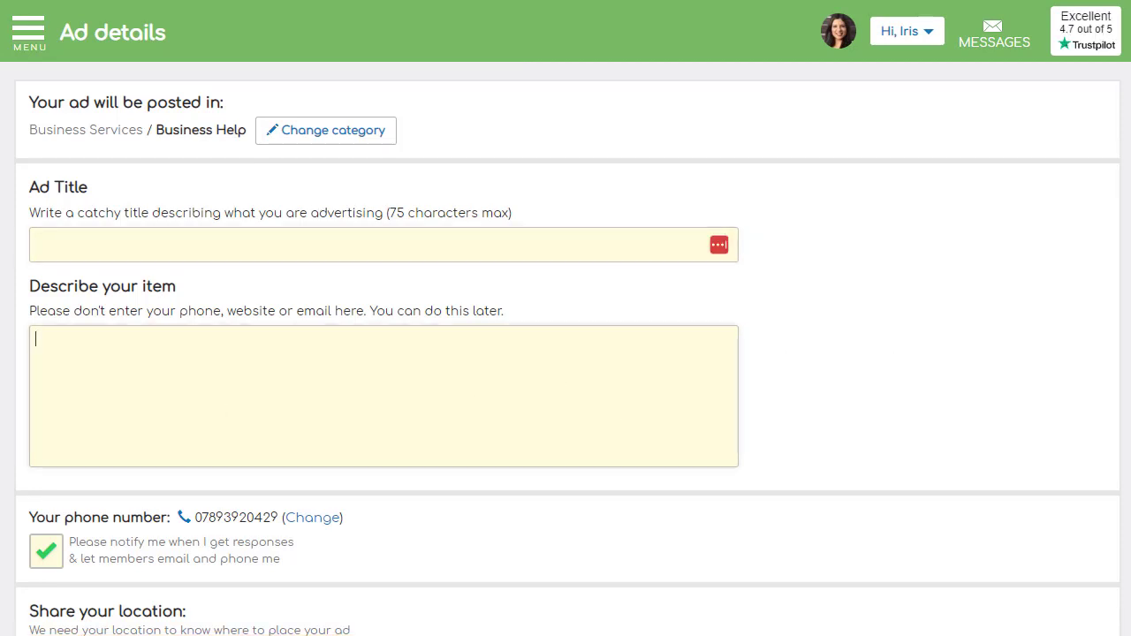
pyautogui.scroll(-3, 565, 354)
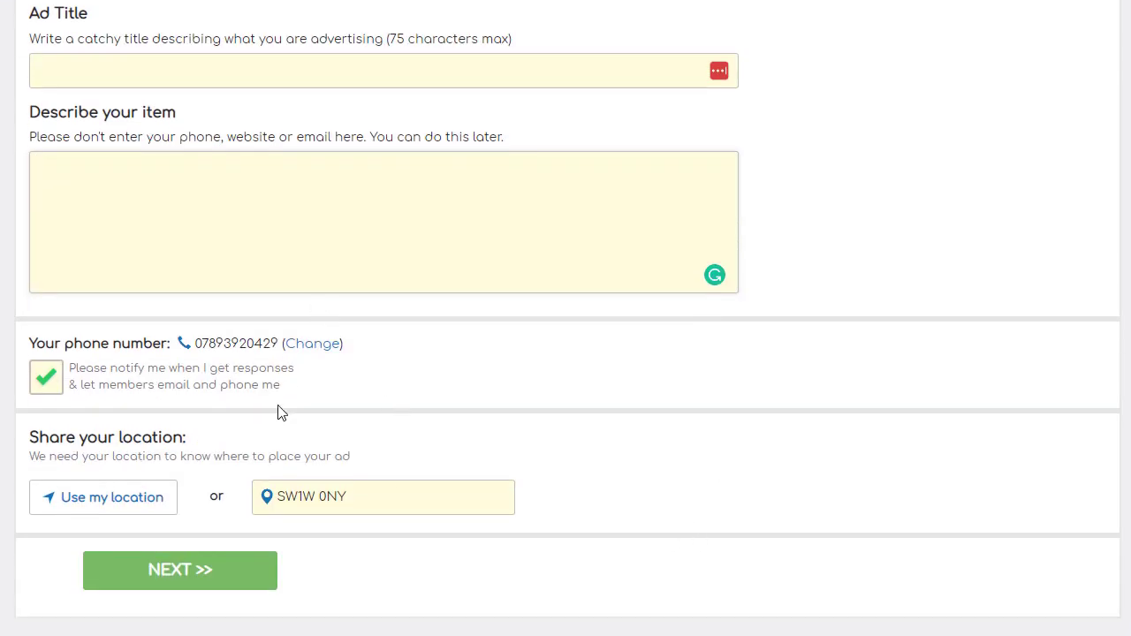
pyautogui.click(246, 580)
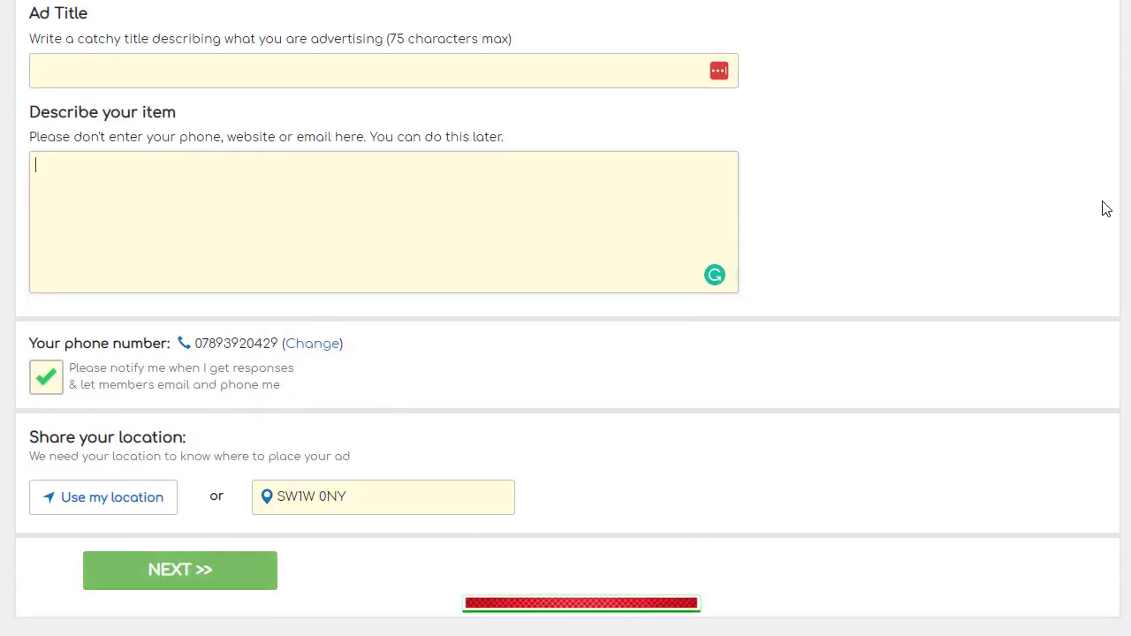
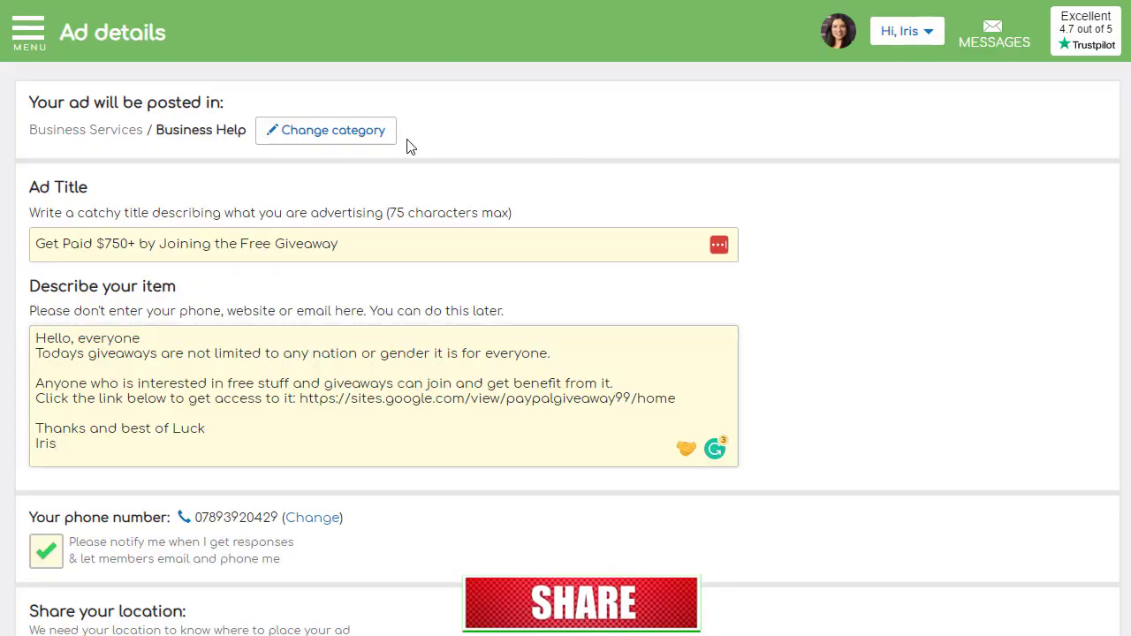
# - Review the ad title, the description's opening lines and its giveaway link
pyautogui.moveTo(349, 237); pyautogui.dragTo(319, 240)
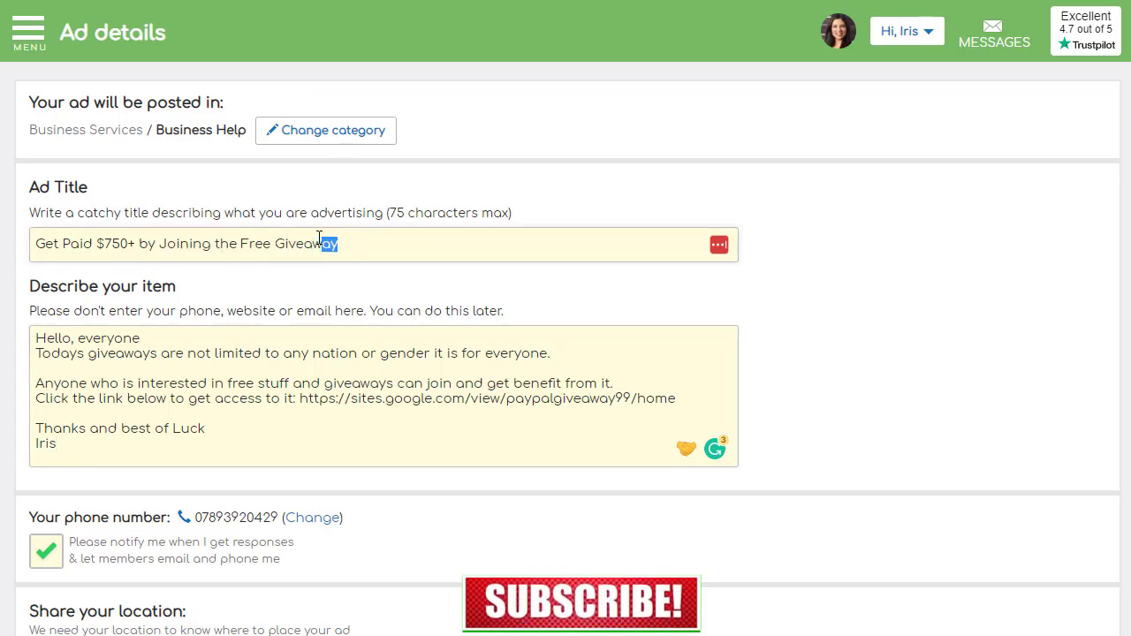
pyautogui.click(399, 244)
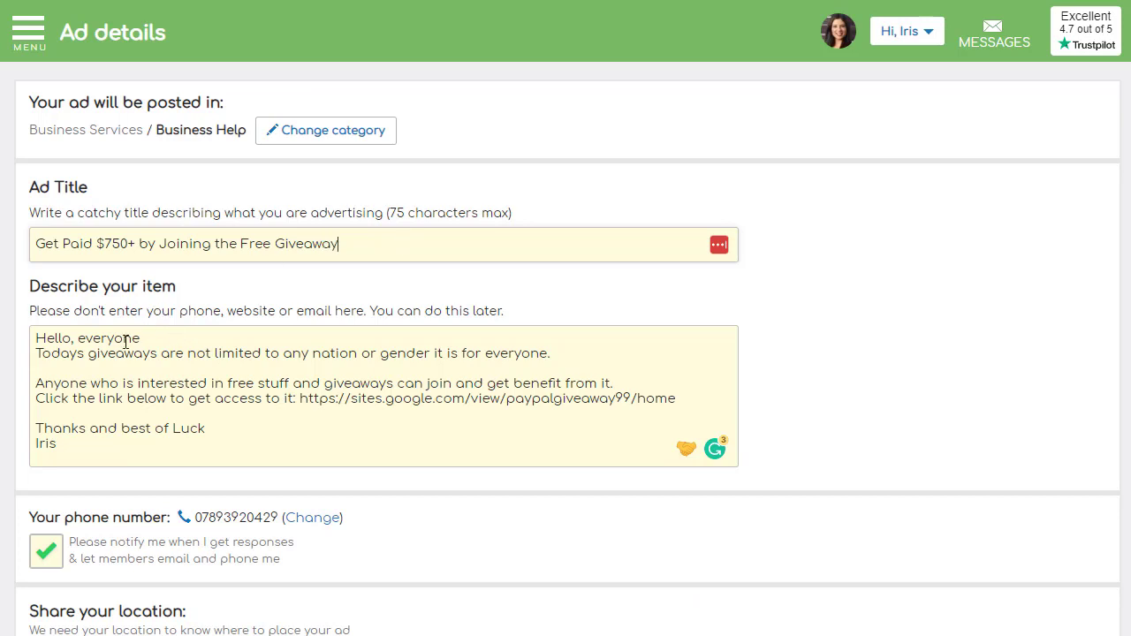
pyautogui.moveTo(112, 349); pyautogui.dragTo(412, 380)
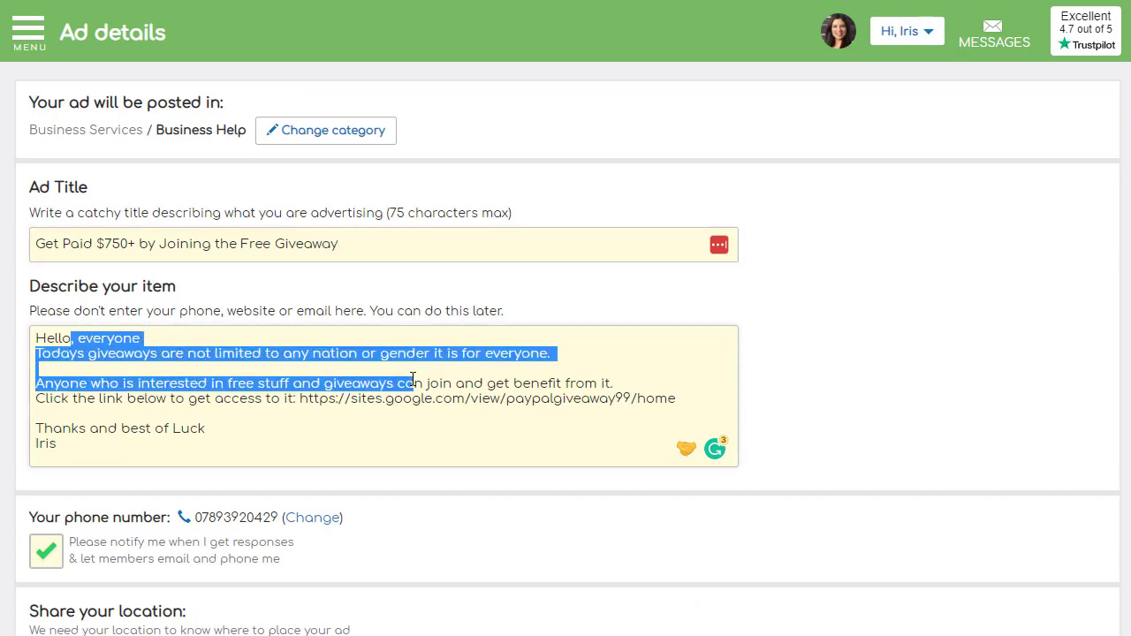
pyautogui.click(412, 380)
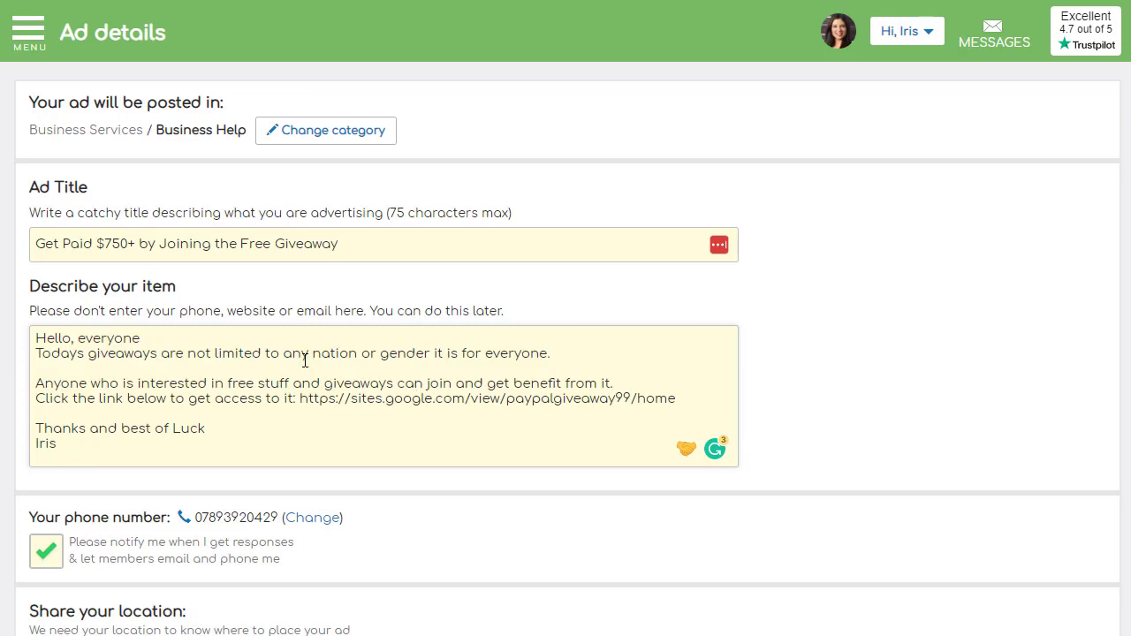
pyautogui.moveTo(303, 402); pyautogui.dragTo(669, 400)
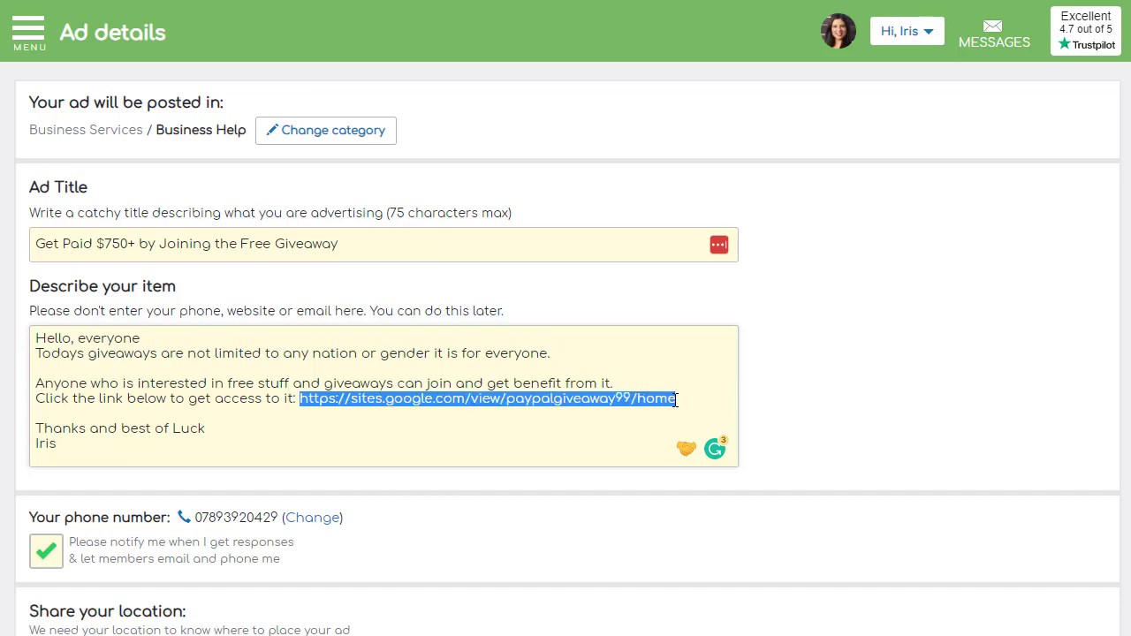
pyautogui.click(551, 431)
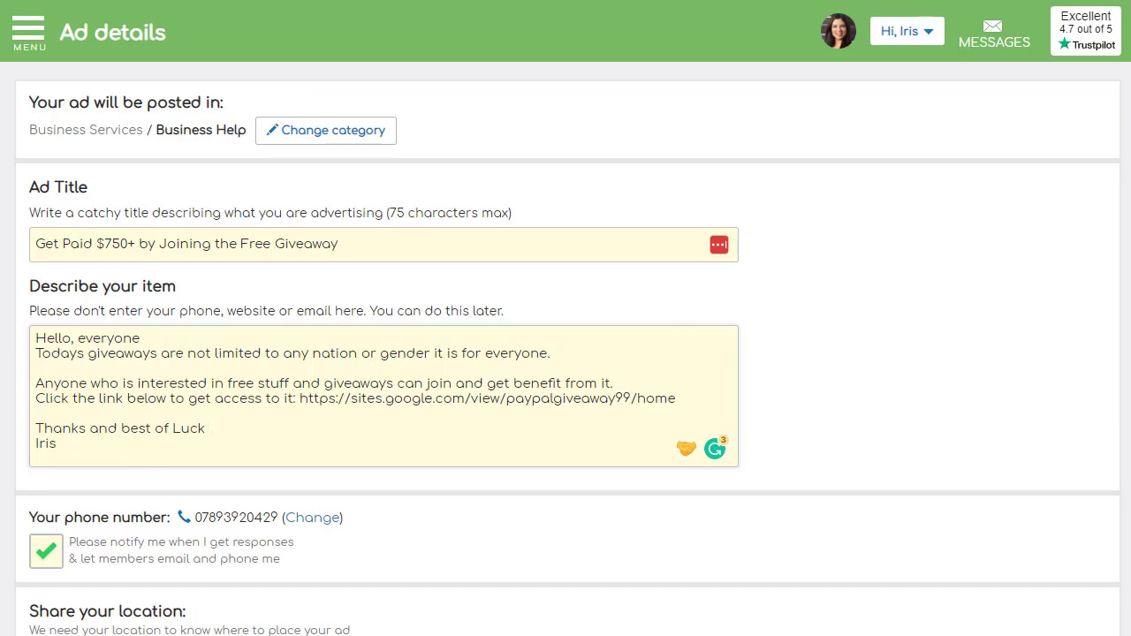
# - Check the location postcode, submit the ad details, and confirm the 'Add up to 10 Photos' step
pyautogui.scroll(-2, 565, 353)
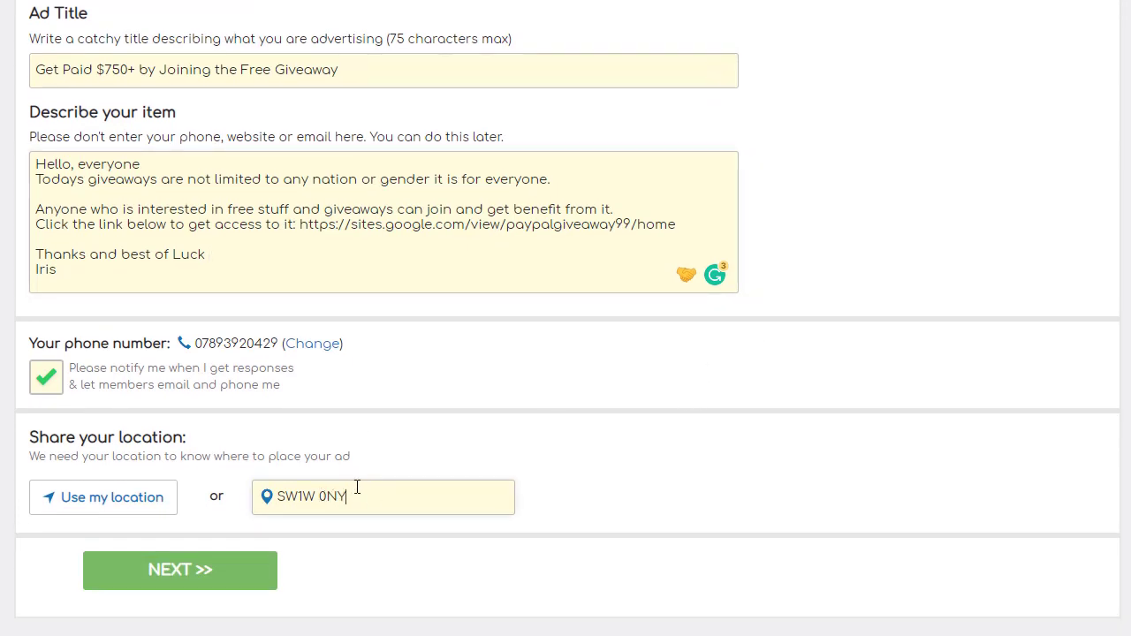
pyautogui.moveTo(357, 487); pyautogui.dragTo(260, 508)
pyautogui.click(613, 449)
pyautogui.click(192, 566)
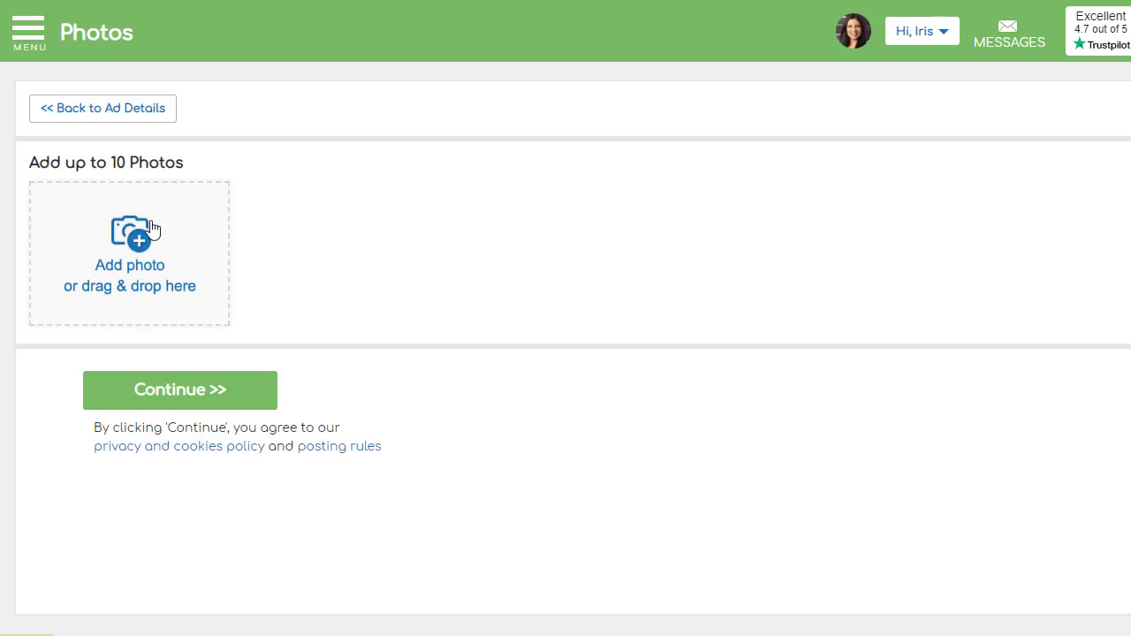
pyautogui.moveTo(202, 174); pyautogui.dragTo(26, 177)
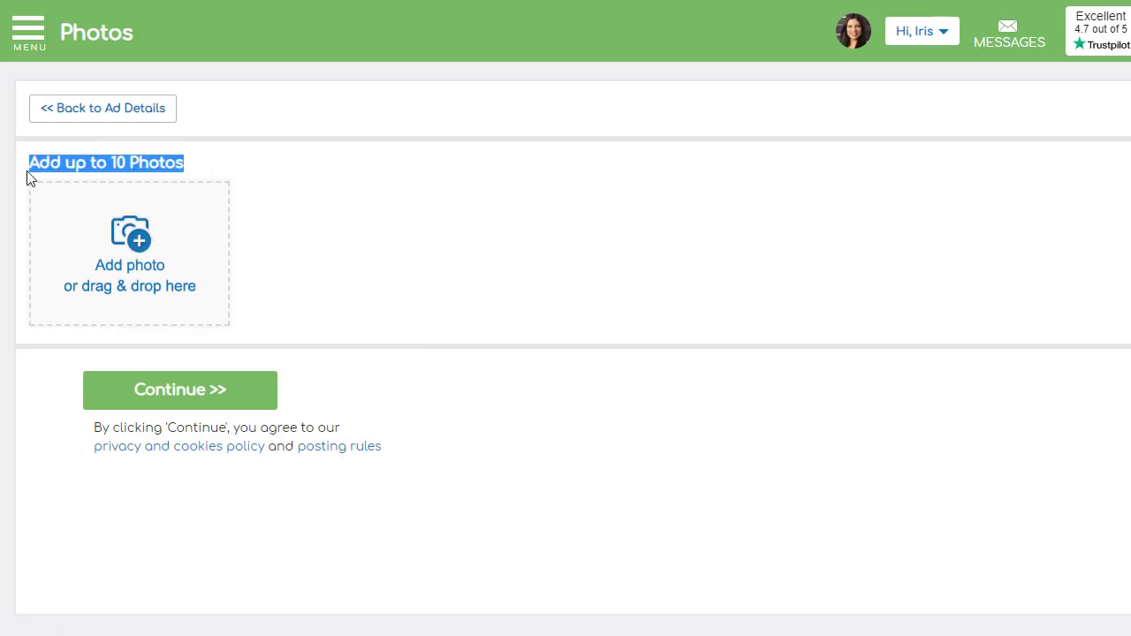